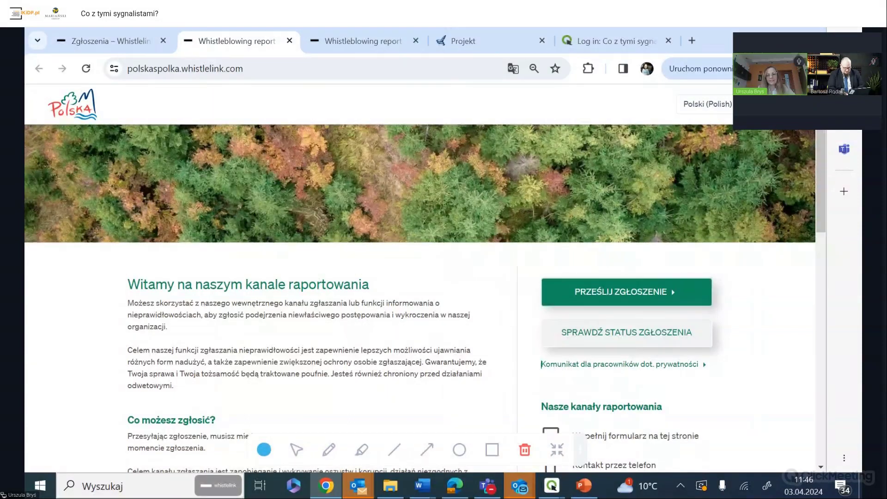
- Review the reporting channel's landing page, including its available languages and its guidance on external reporting, confidentiality and anonymity
{"action": "left_click", "coordinate": [706, 104]}
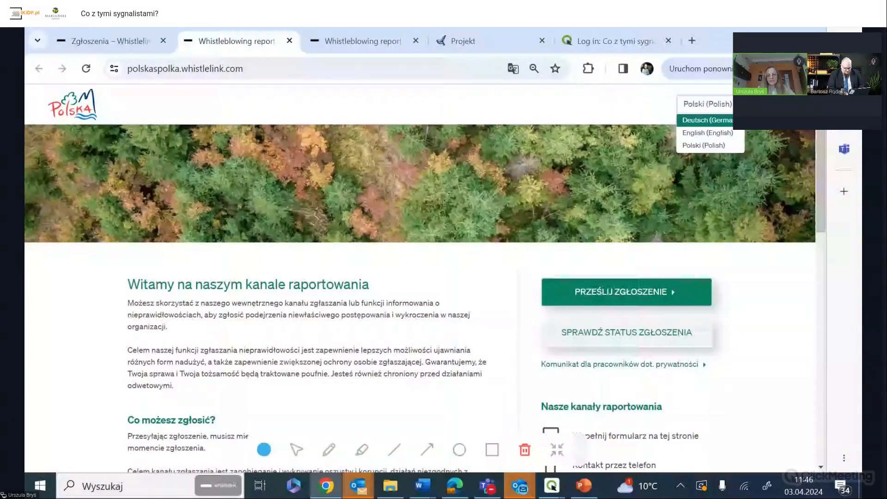
{"action": "key", "text": "Escape"}
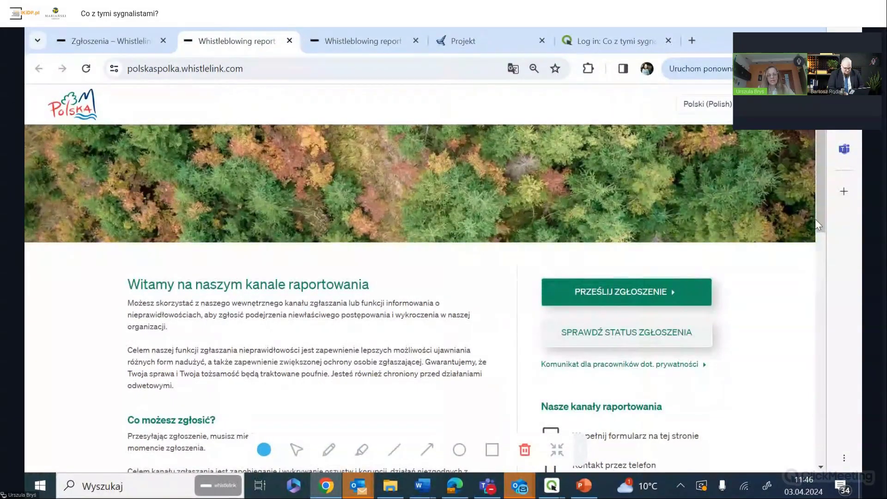
{"action": "left_click_drag", "start_coordinate": [818, 218], "coordinate": [851, 433]}
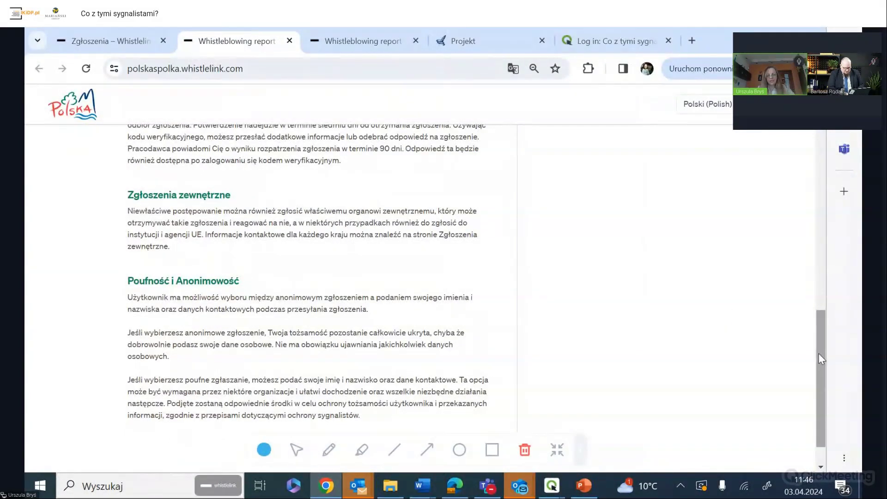
{"action": "key", "text": "Home"}
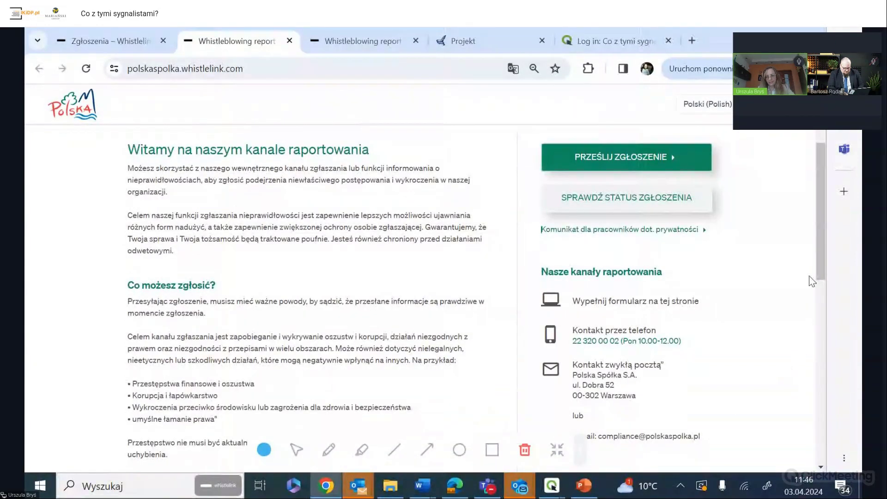
{"action": "left_click_drag", "start_coordinate": [820, 265], "coordinate": [811, 217]}
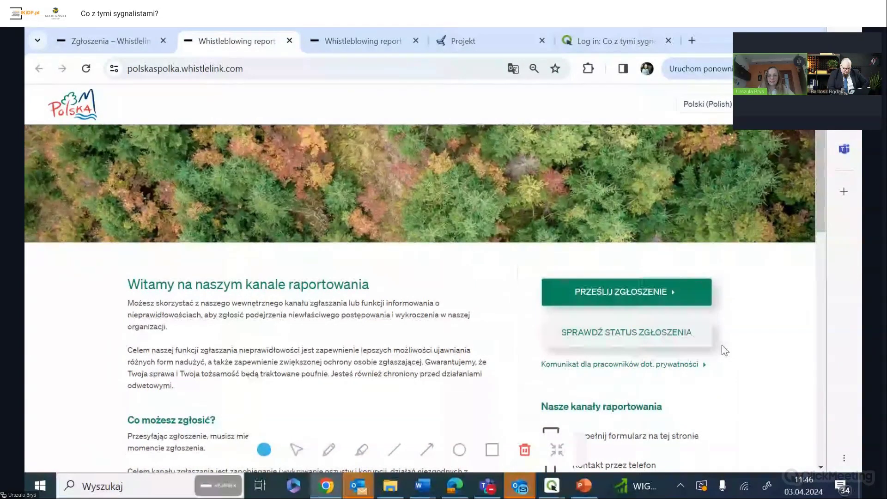
- Open the report submission form and review the prefilled anonymous report in the other browser tab, down to the privacy policy consent
{"action": "left_click", "coordinate": [630, 288]}
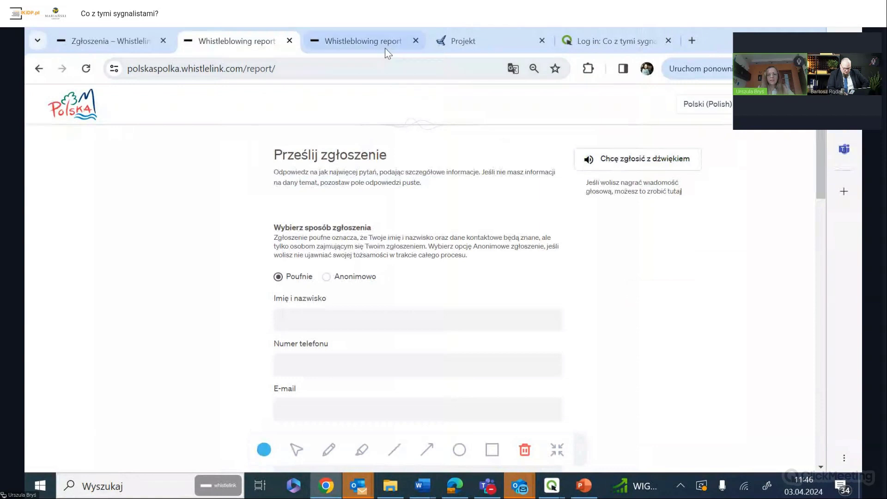
{"action": "left_click", "coordinate": [368, 41]}
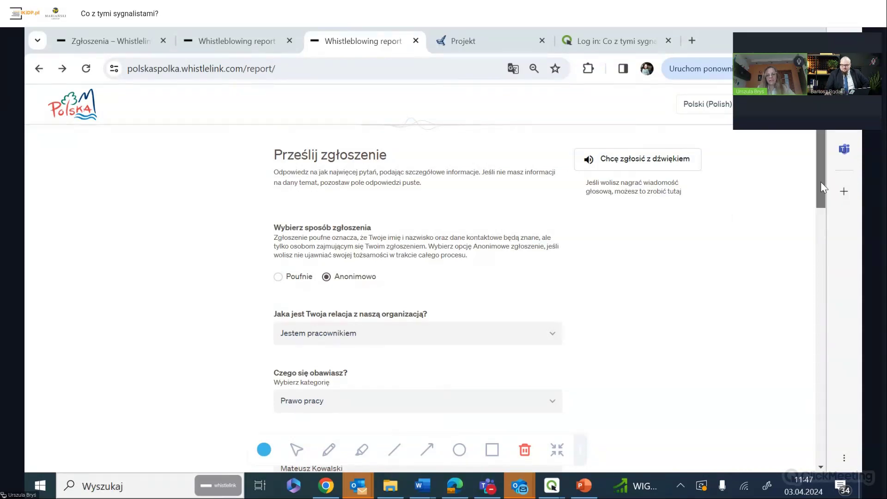
{"action": "mouse_move", "coordinate": [820, 182]}
{"action": "left_mouse_down"}
{"action": "mouse_move", "coordinate": [823, 195]}
{"action": "mouse_move", "coordinate": [821, 183]}
{"action": "left_mouse_up"}
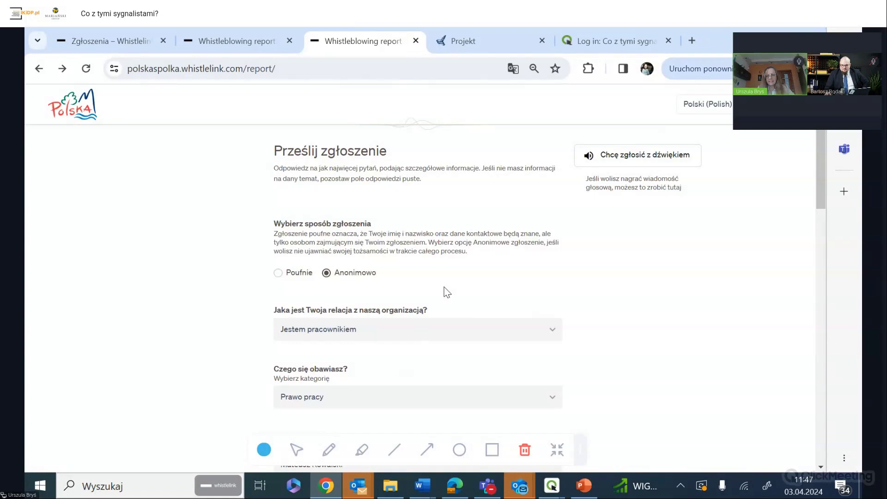
{"action": "left_click_drag", "start_coordinate": [825, 164], "coordinate": [858, 302]}
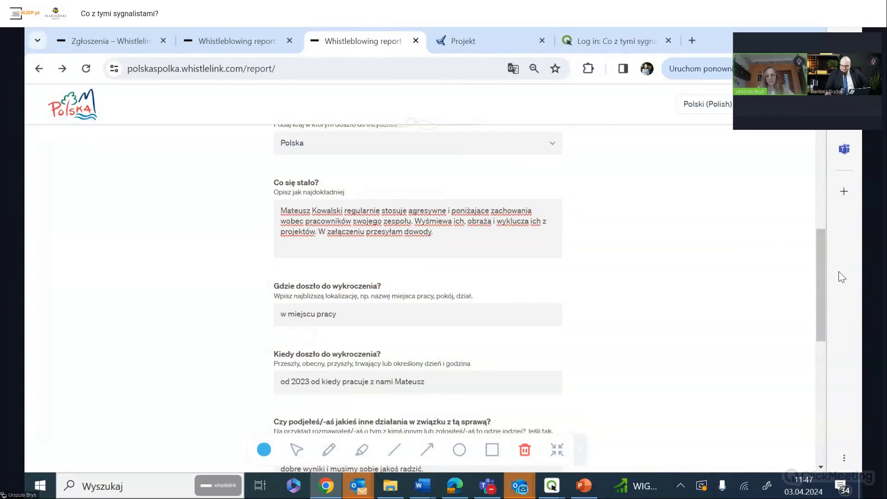
{"action": "left_click_drag", "start_coordinate": [827, 270], "coordinate": [842, 347]}
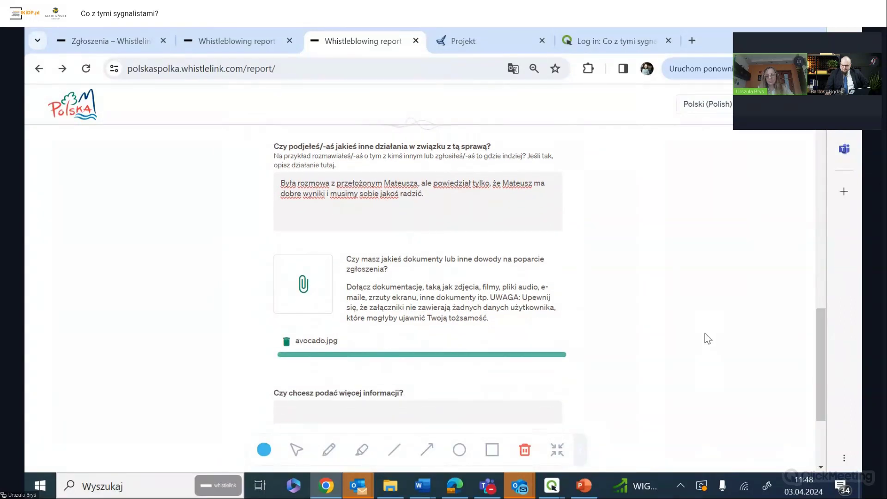
{"action": "left_click_drag", "start_coordinate": [818, 356], "coordinate": [816, 347]}
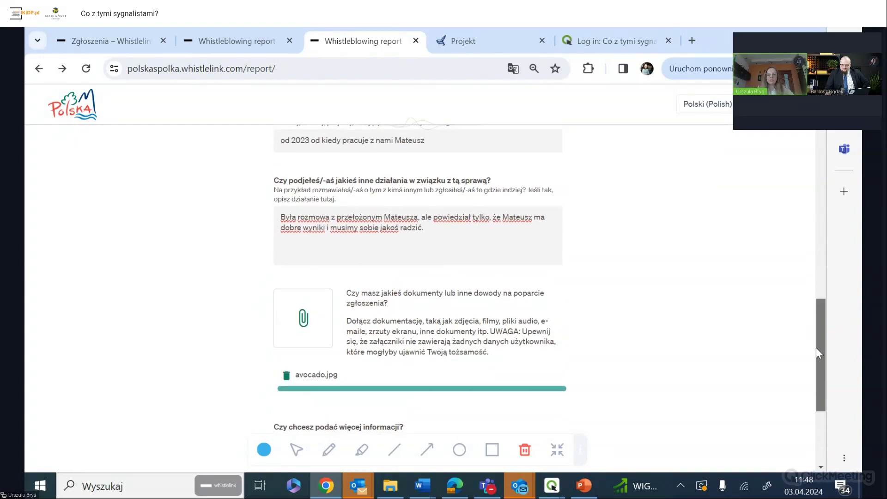
{"action": "left_click_drag", "start_coordinate": [816, 347], "coordinate": [830, 407]}
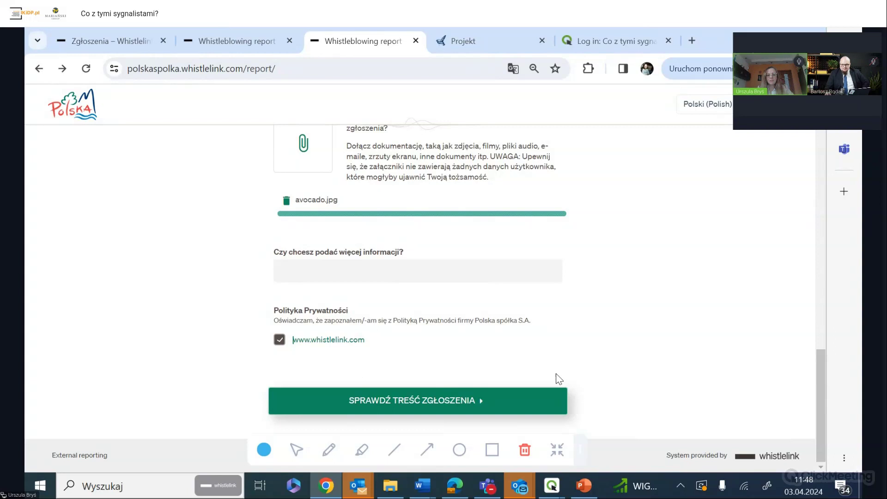
- Submit the anonymous report after checking its content summary, and copy the issued report number and verification code
{"action": "left_click", "coordinate": [410, 401]}
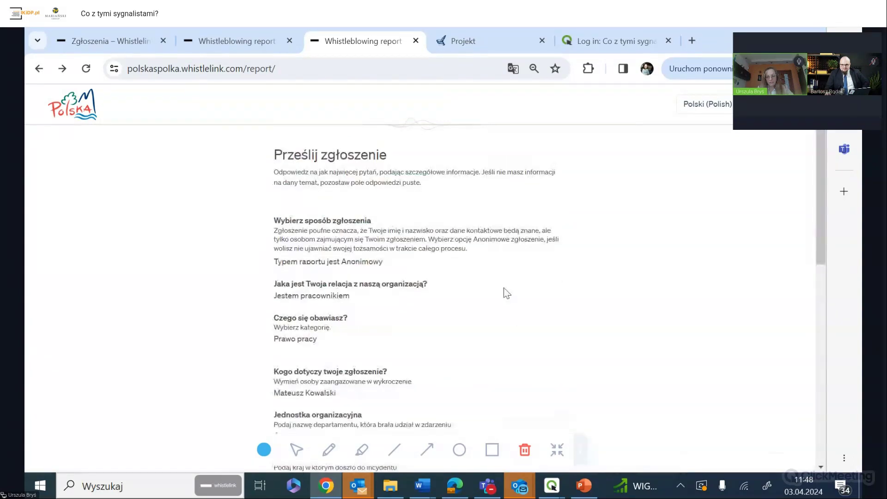
{"action": "left_click_drag", "start_coordinate": [819, 147], "coordinate": [820, 309]}
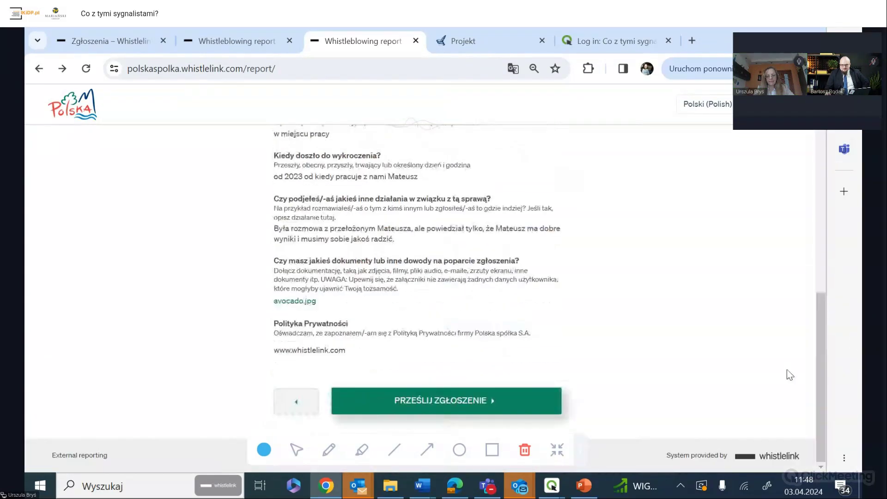
{"action": "left_click", "coordinate": [446, 402]}
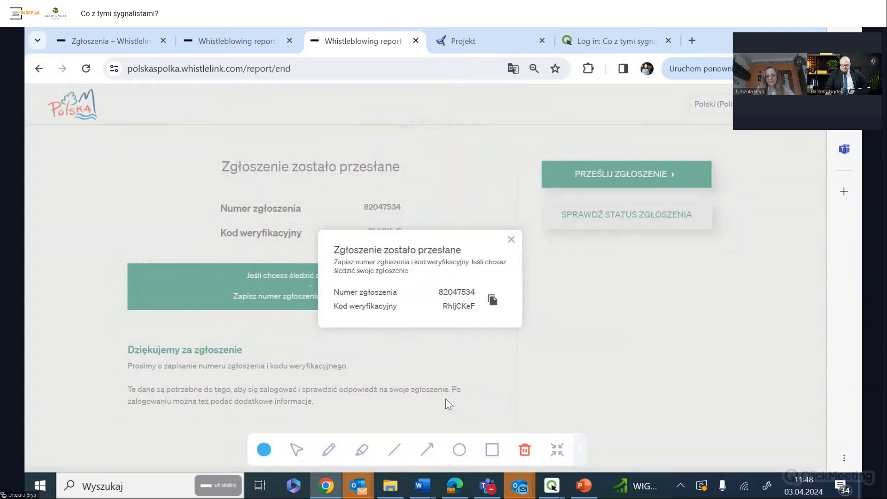
{"action": "left_click", "coordinate": [495, 302]}
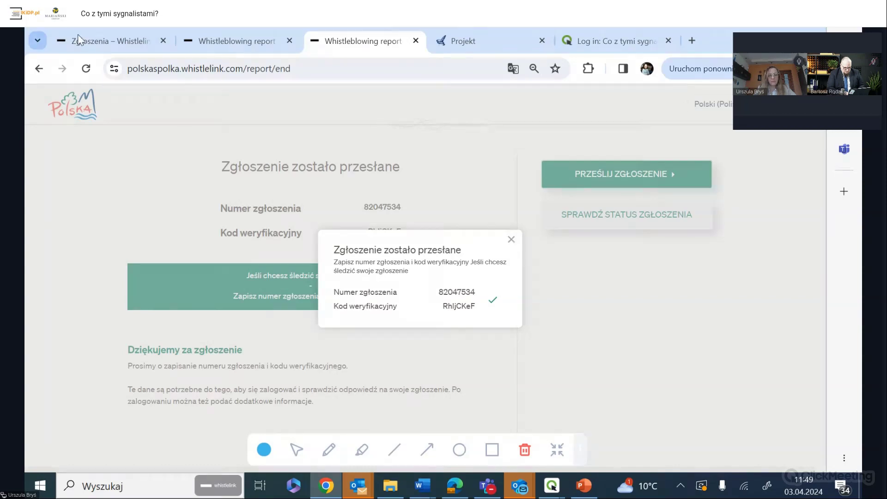
- Switch to the case management site and open the newly submitted report from the list of new reports
{"action": "left_click", "coordinate": [95, 39]}
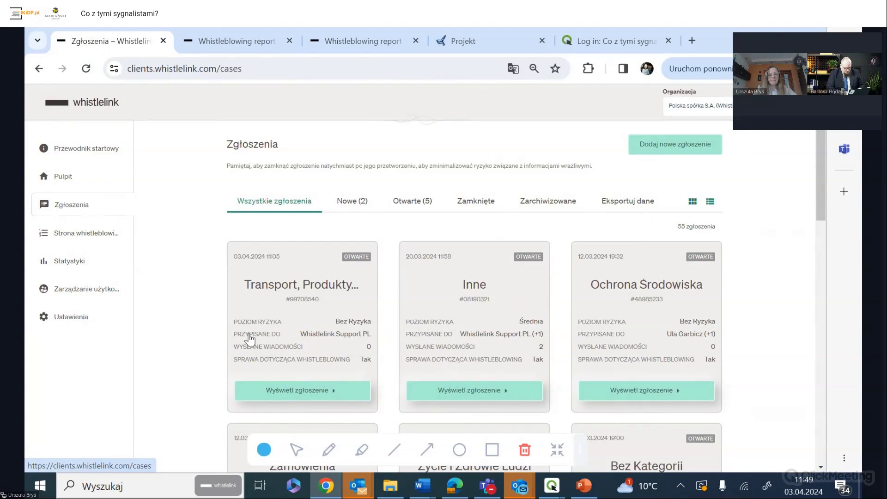
{"action": "left_click", "coordinate": [354, 212]}
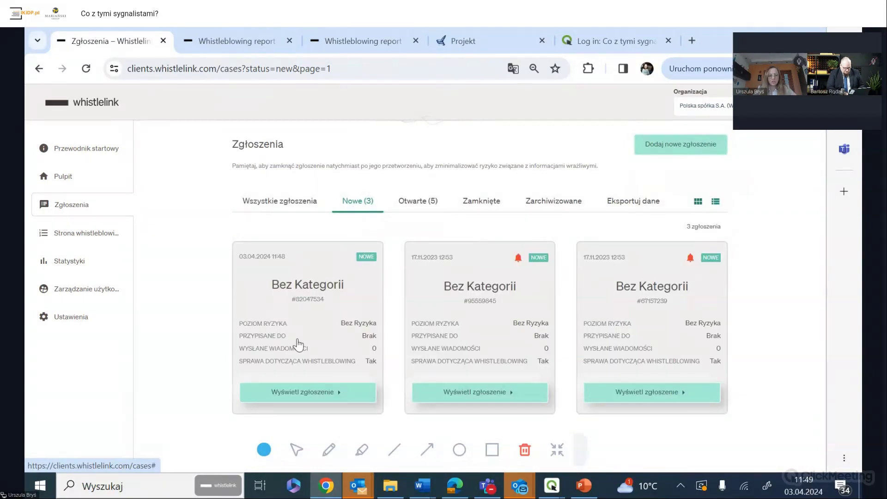
{"action": "left_click", "coordinate": [313, 393]}
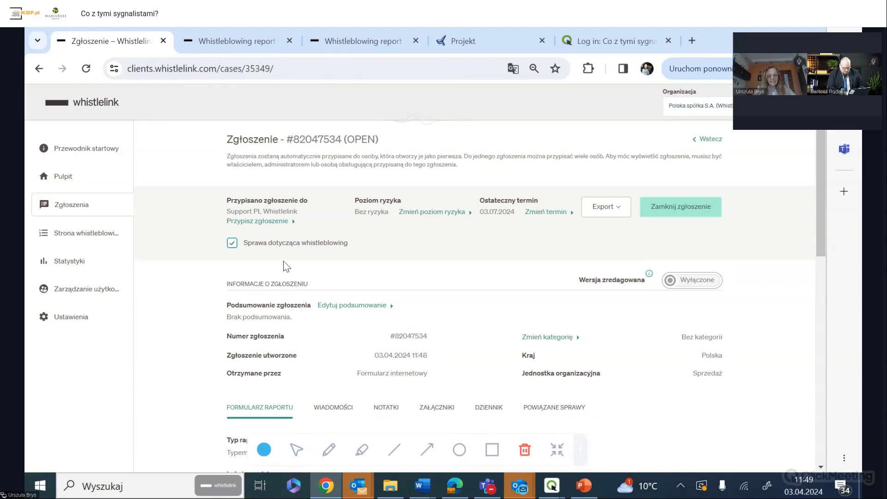
- Assign one additional person to handle the report and save the assignment
{"action": "left_click", "coordinate": [261, 224]}
{"action": "left_click", "coordinate": [370, 164]}
{"action": "left_click", "coordinate": [433, 259]}
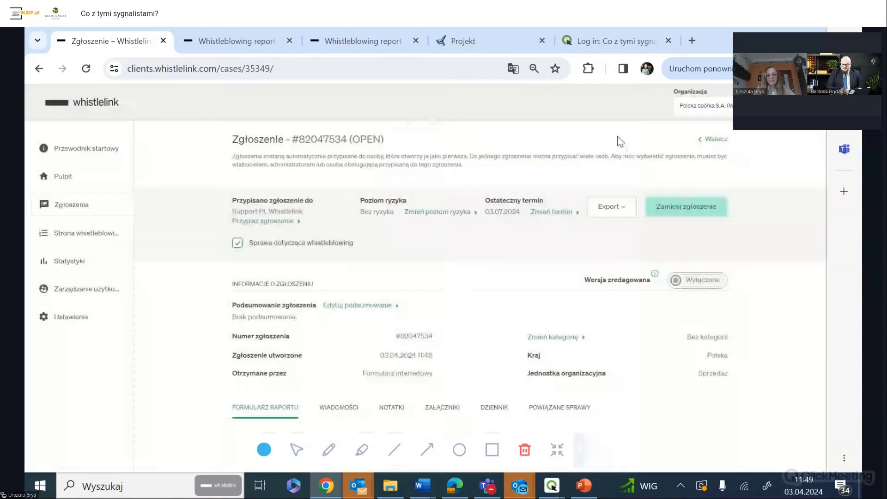
- Set the report's risk level to "Istotny" and save it
{"action": "left_click", "coordinate": [446, 213]}
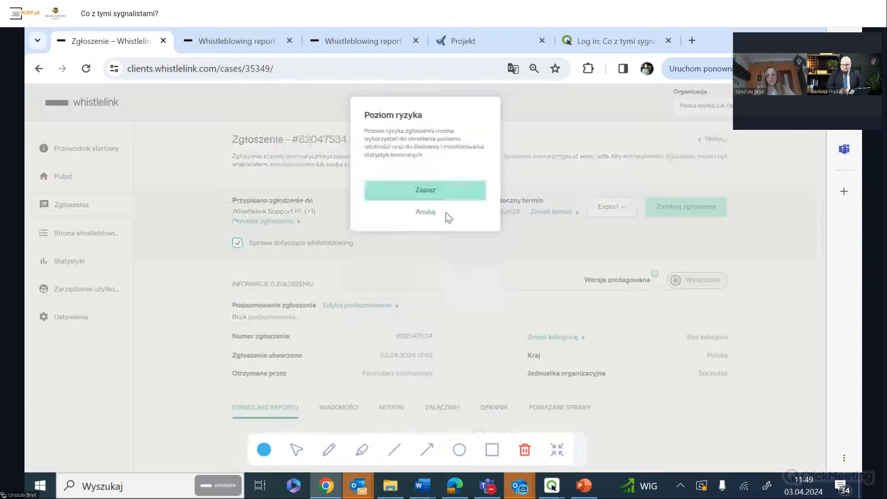
{"action": "left_click", "coordinate": [368, 207]}
{"action": "left_click", "coordinate": [424, 254]}
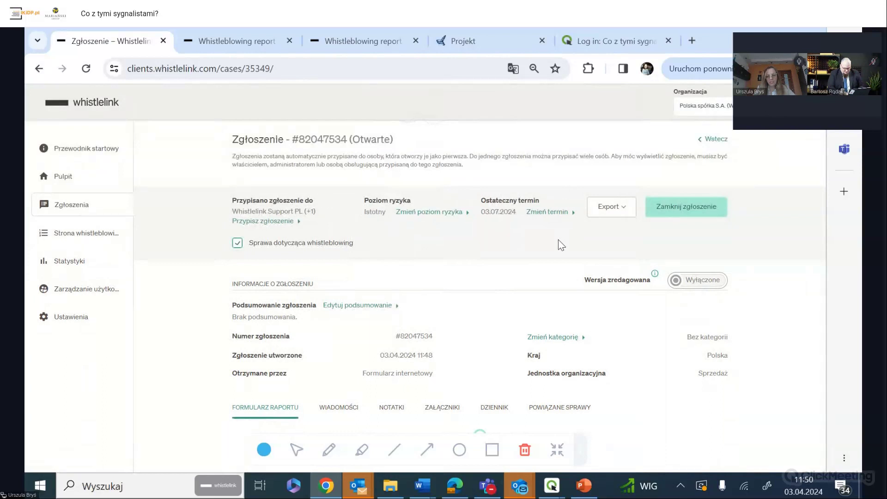
{"action": "left_click", "coordinate": [625, 211]}
{"action": "left_click", "coordinate": [532, 262]}
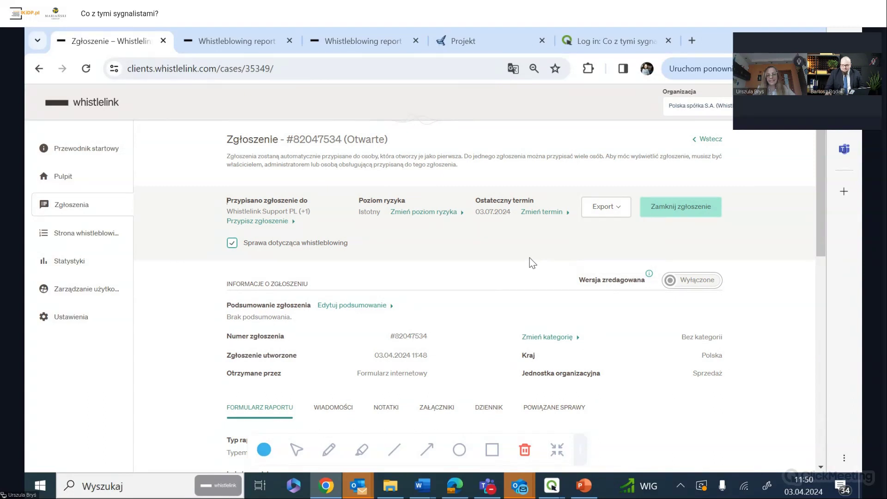
- Change the report's category to "Inne" and save it
{"action": "left_click_drag", "start_coordinate": [821, 203], "coordinate": [843, 272]}
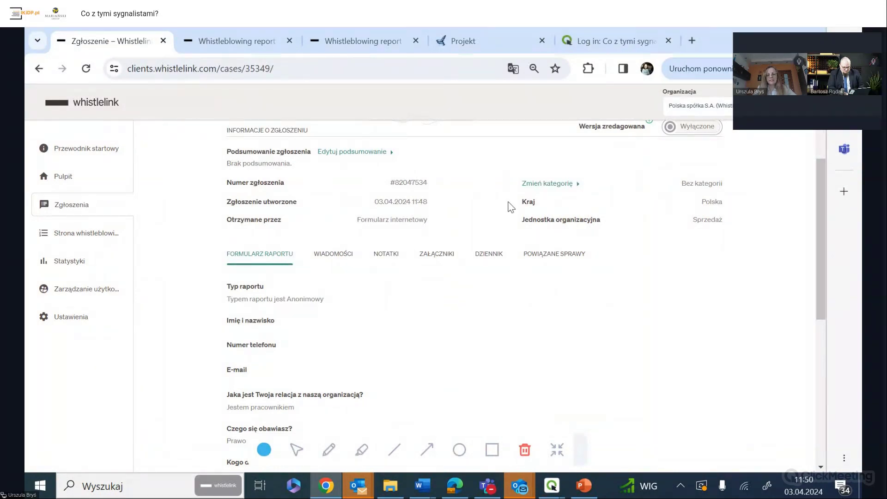
{"action": "left_click", "coordinate": [556, 187]}
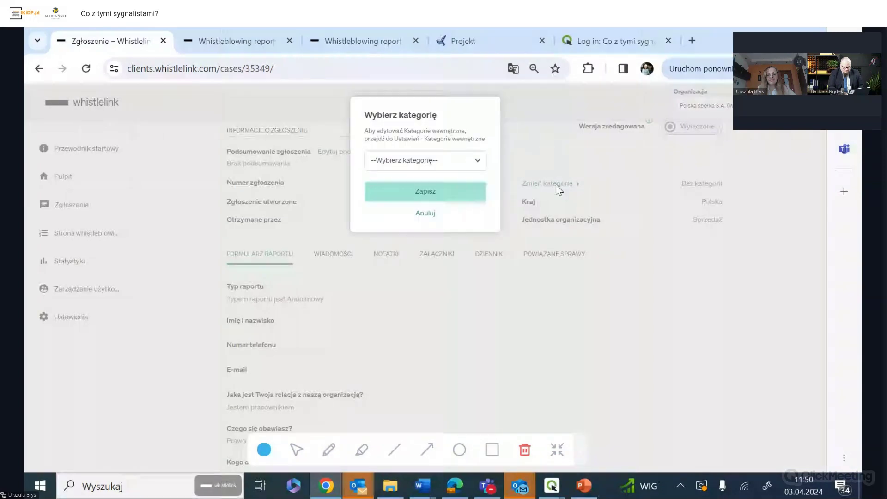
{"action": "left_click", "coordinate": [476, 161]}
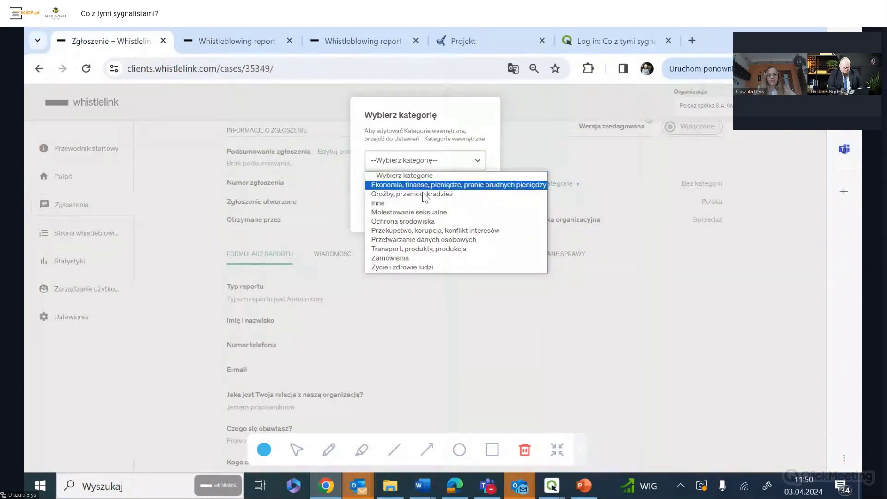
{"action": "left_click", "coordinate": [384, 205]}
{"action": "left_click", "coordinate": [429, 194]}
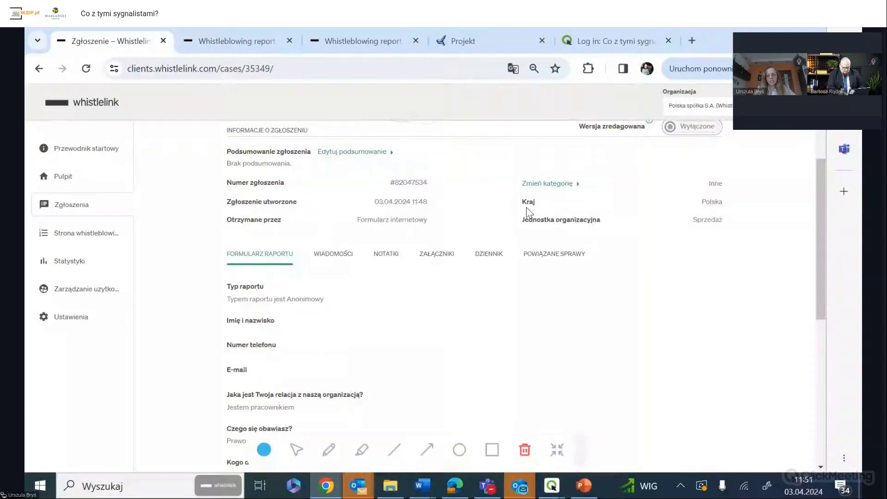
- Open the report's messages and fill the message to the whistleblower from the "Dodatkowe informacje" response template
{"action": "left_click_drag", "start_coordinate": [818, 212], "coordinate": [818, 178]}
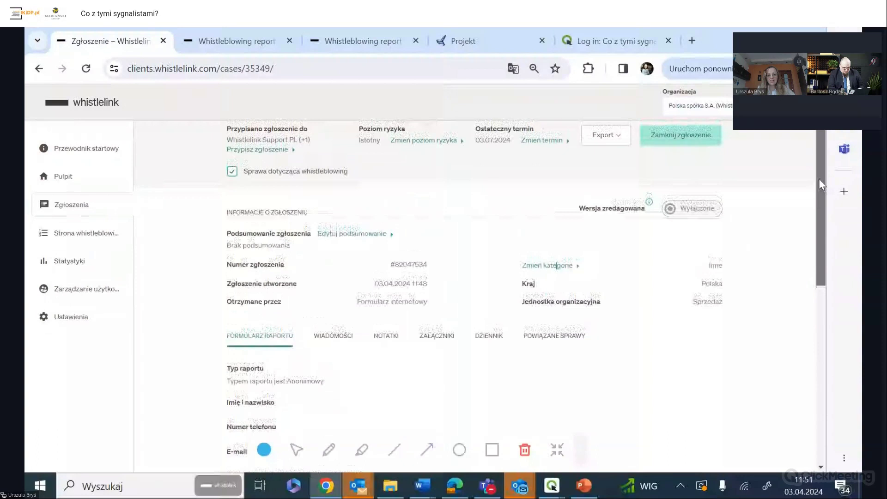
{"action": "left_click", "coordinate": [340, 334]}
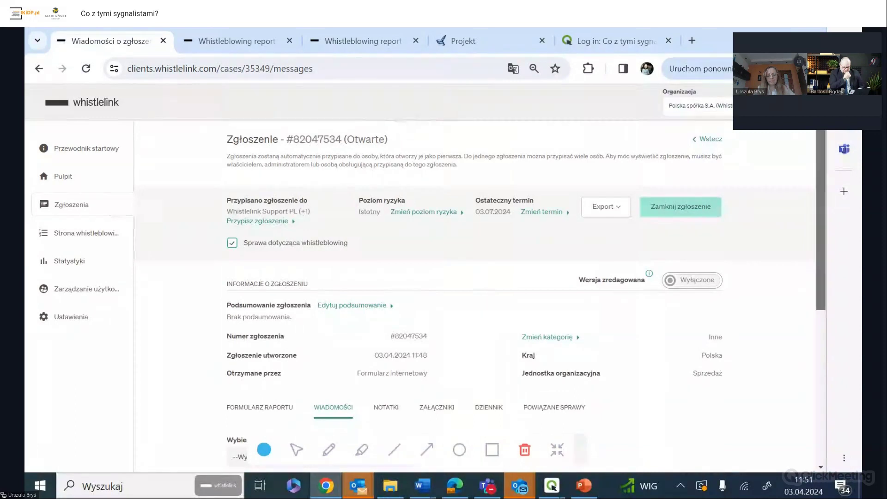
{"action": "scroll", "coordinate": [521, 296], "scroll_direction": "down", "scroll_amount": 5}
{"action": "scroll", "coordinate": [520, 296], "scroll_direction": "down", "scroll_amount": 1}
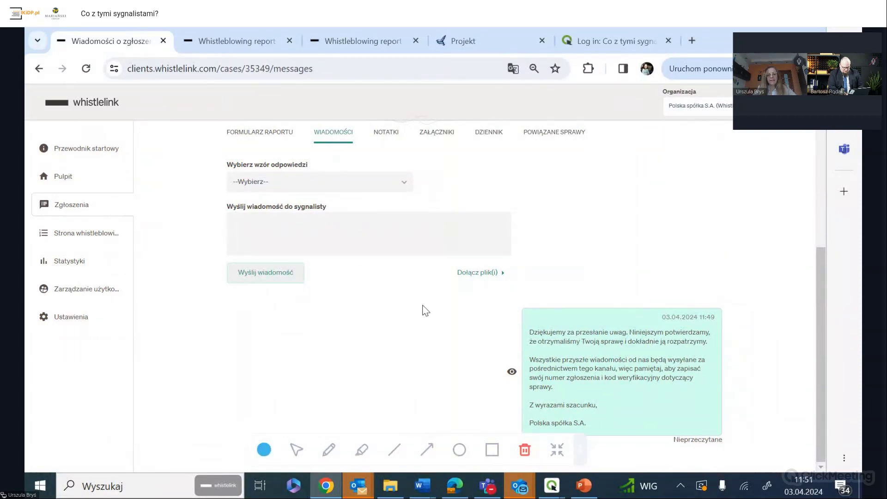
{"action": "left_click", "coordinate": [394, 182]}
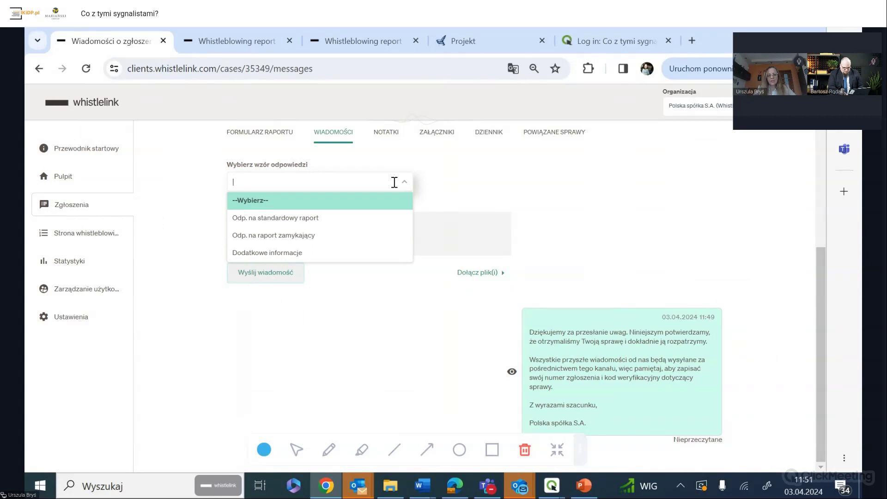
{"action": "left_click", "coordinate": [277, 252]}
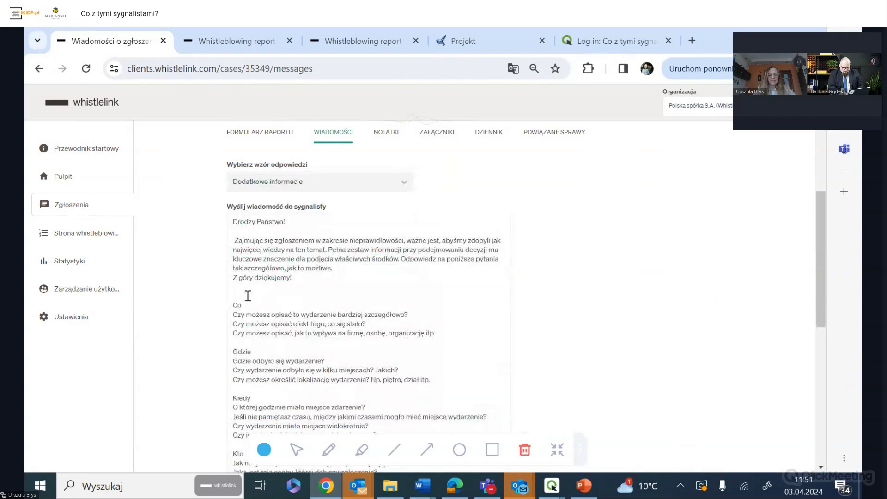
- Delete the template's questions except the last two about audio files and e-mail evidence, and send the message to the whistleblower
{"action": "left_click_drag", "start_coordinate": [234, 298], "coordinate": [508, 342]}
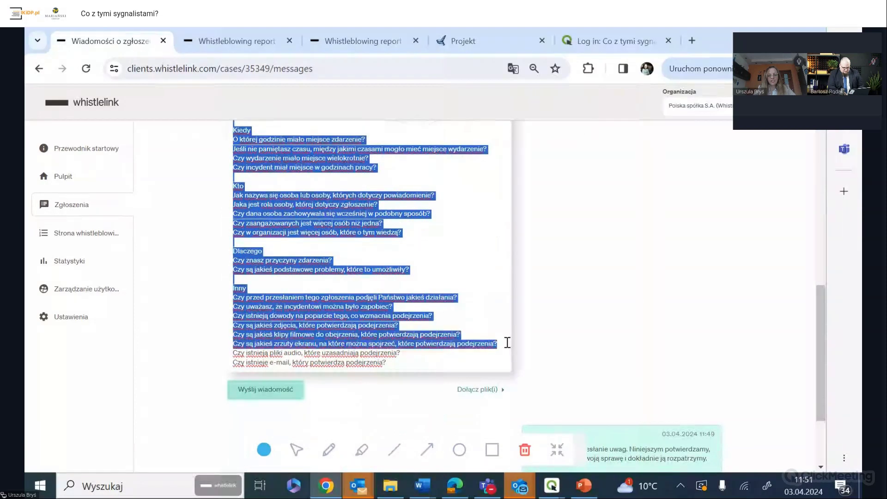
{"action": "key", "text": "BackSpace"}
{"action": "key", "text": "BackSpace"}
{"action": "key", "text": "BackSpace"}
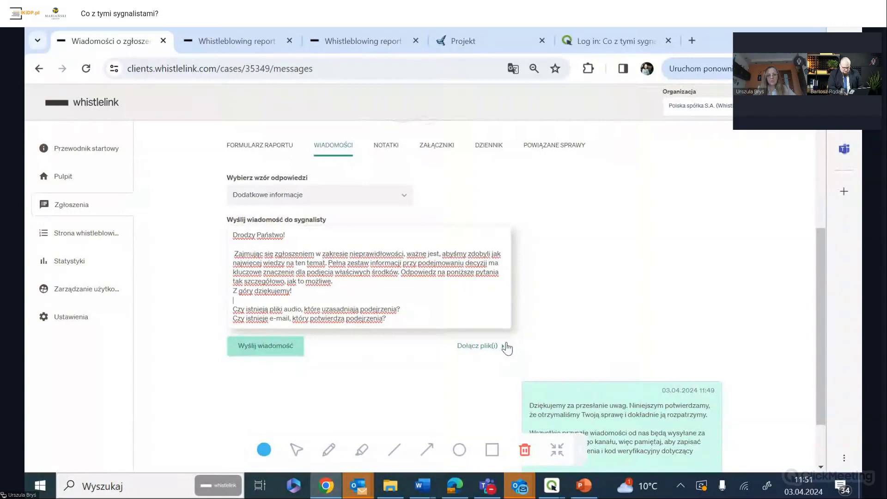
{"action": "left_click", "coordinate": [273, 350]}
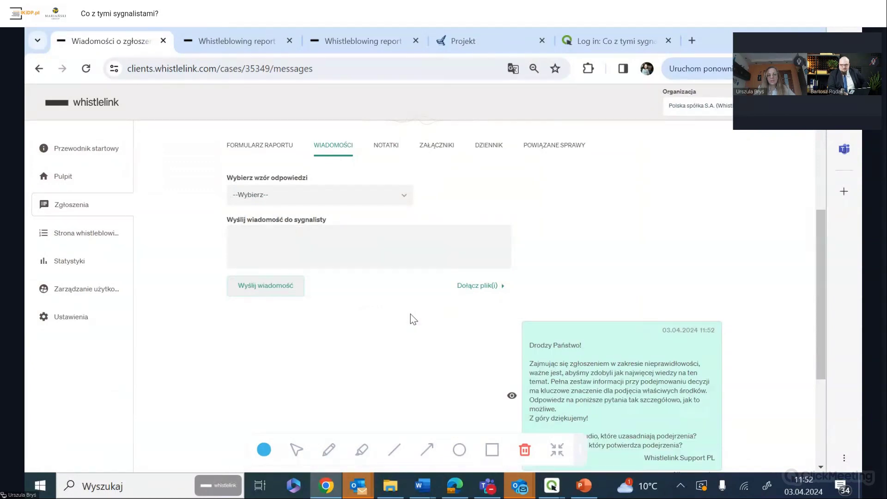
- Add a note to the report that mentions Whistlelink Support EU, followed by the text "test test"
{"action": "left_click", "coordinate": [383, 145]}
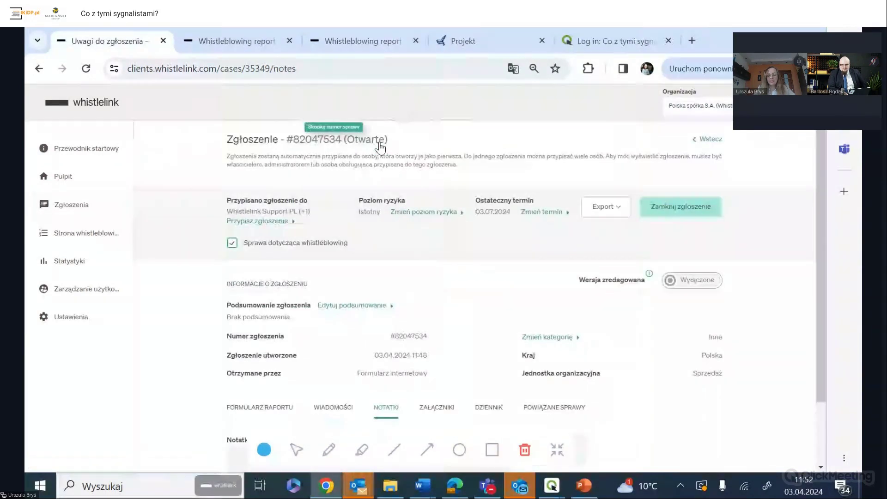
{"action": "left_click", "coordinate": [295, 390]}
{"action": "type", "text": "@"}
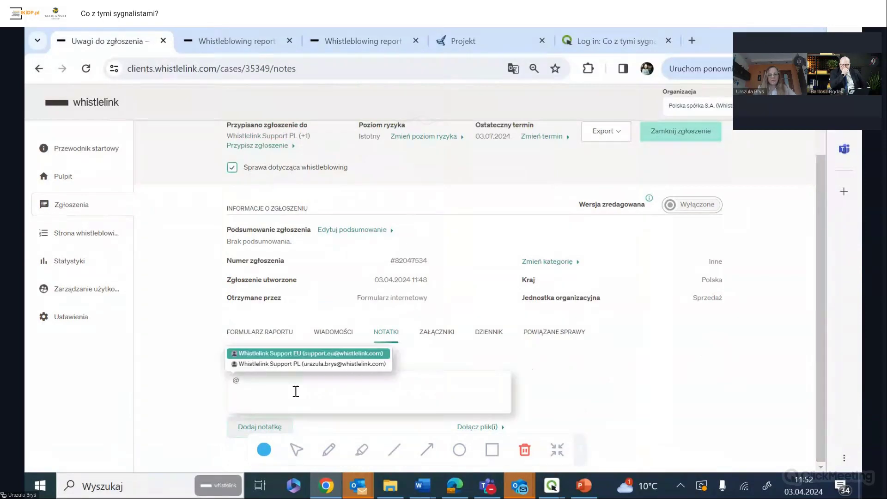
{"action": "left_click", "coordinate": [303, 353]}
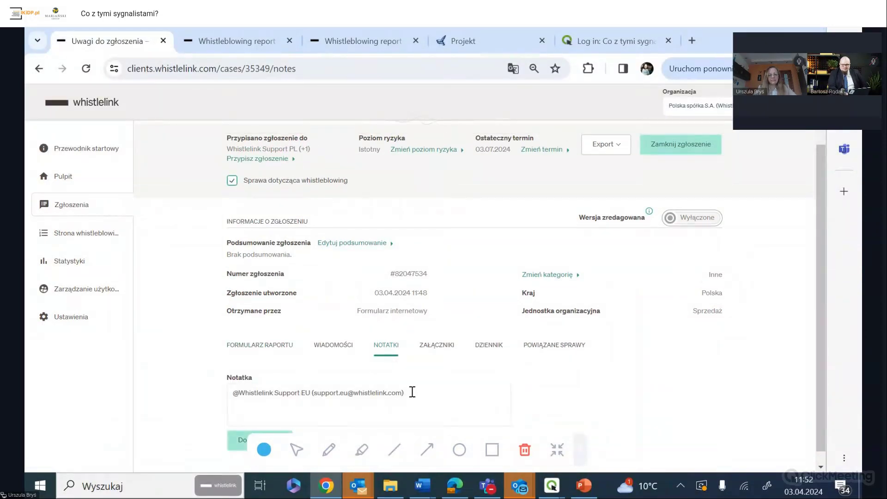
{"action": "type", "text": "test test"}
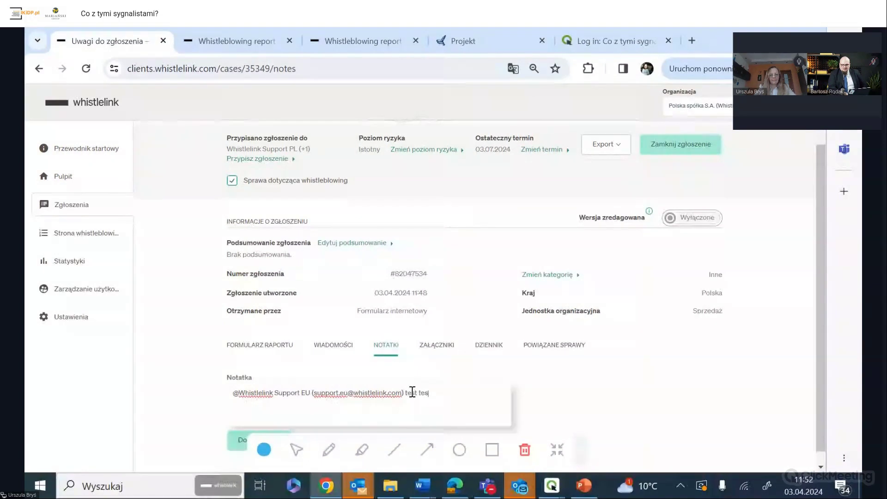
{"action": "left_click", "coordinate": [236, 441]}
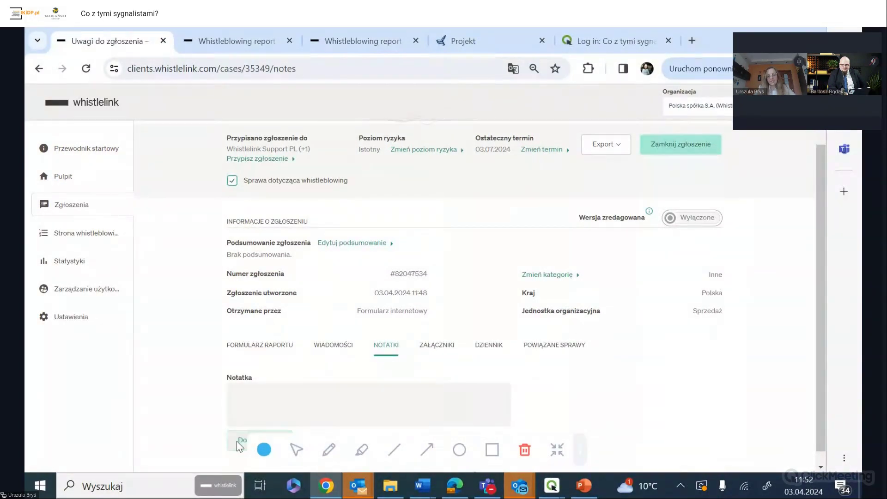
- Open the report's "Dziennik" log and review its recorded actions together with the case details
{"action": "left_click", "coordinate": [494, 351]}
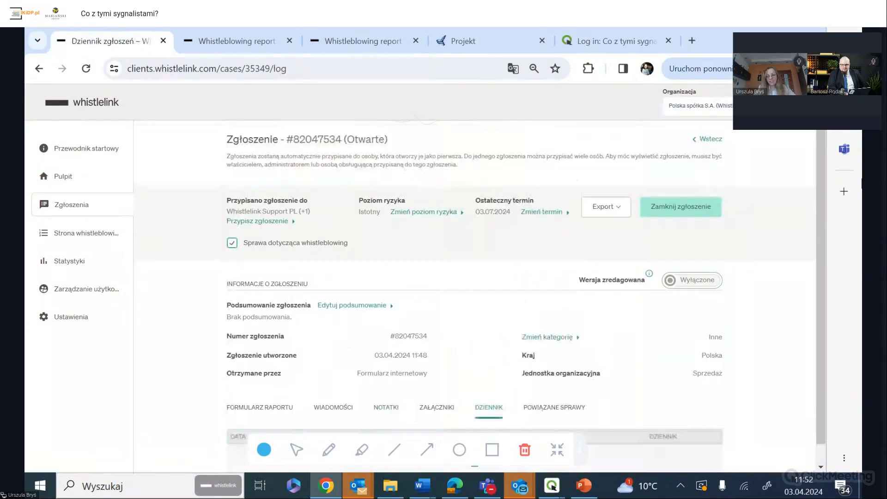
{"action": "scroll", "coordinate": [821, 180], "scroll_direction": "down", "scroll_amount": 4}
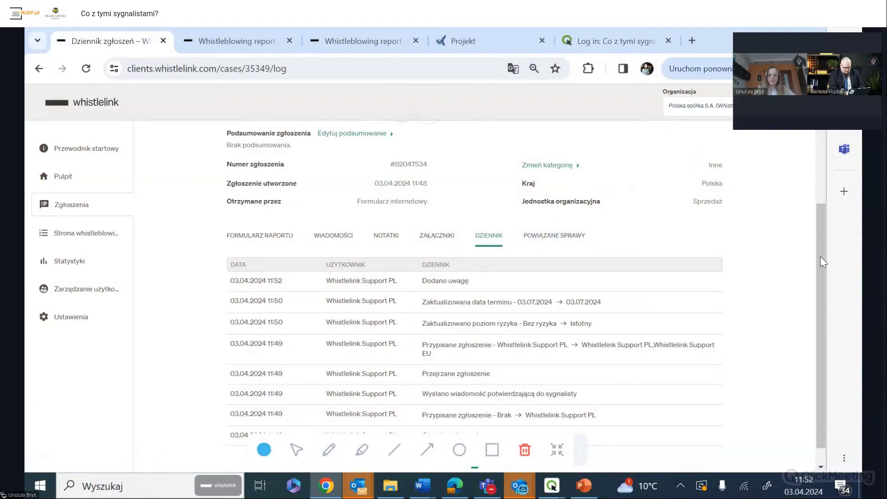
{"action": "left_click_drag", "start_coordinate": [819, 257], "coordinate": [819, 230]}
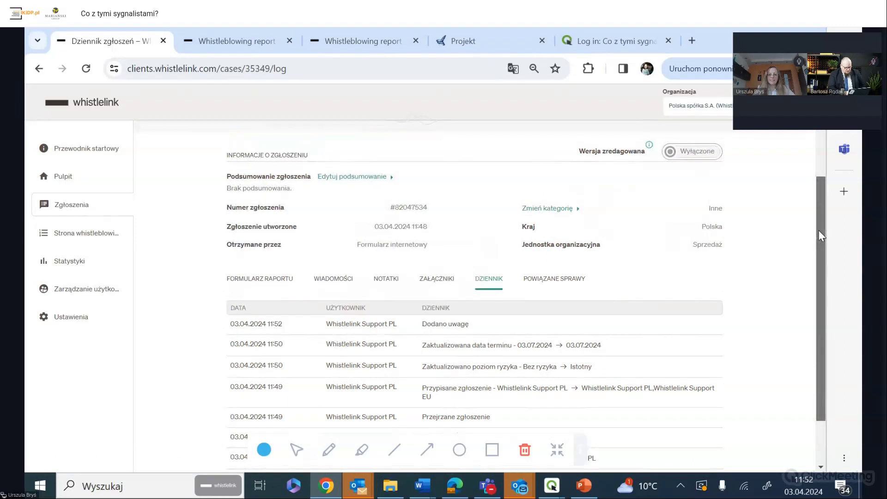
{"action": "left_click_drag", "start_coordinate": [818, 231], "coordinate": [815, 206]}
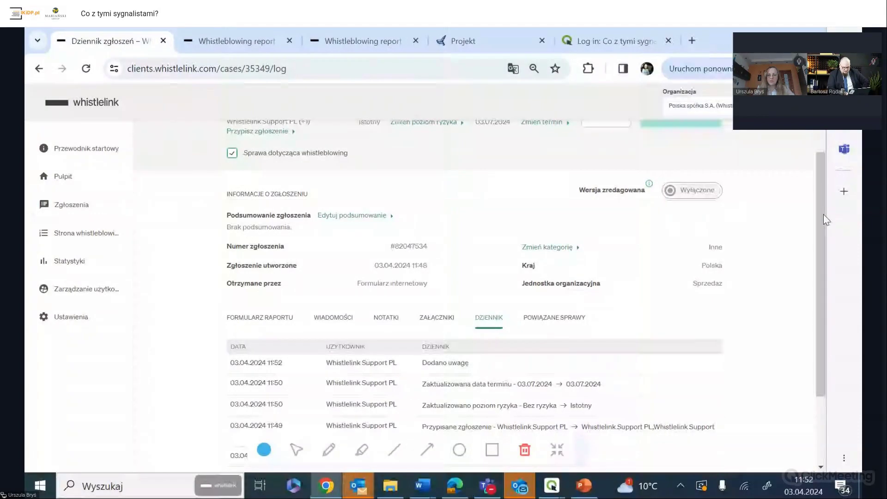
{"action": "left_click_drag", "start_coordinate": [823, 214], "coordinate": [815, 156]}
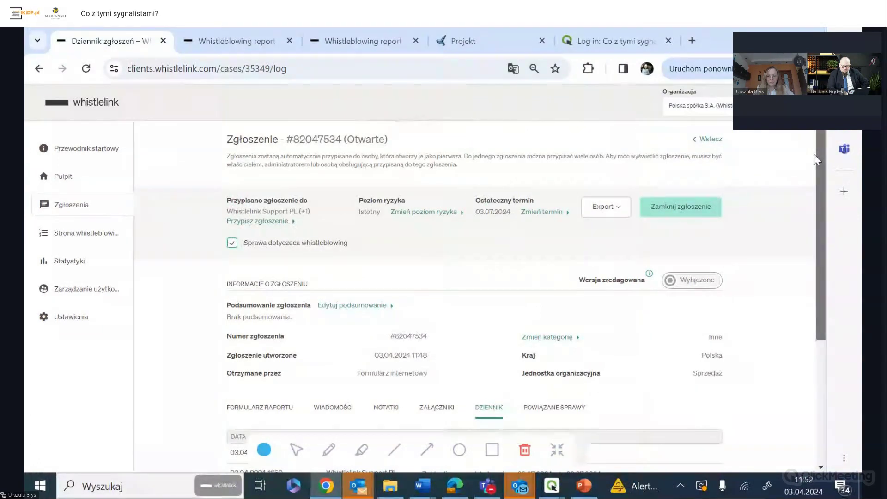
- Return to the reports overview and show all reports as a table, dismissing the mail notification
{"action": "left_click", "coordinate": [707, 140]}
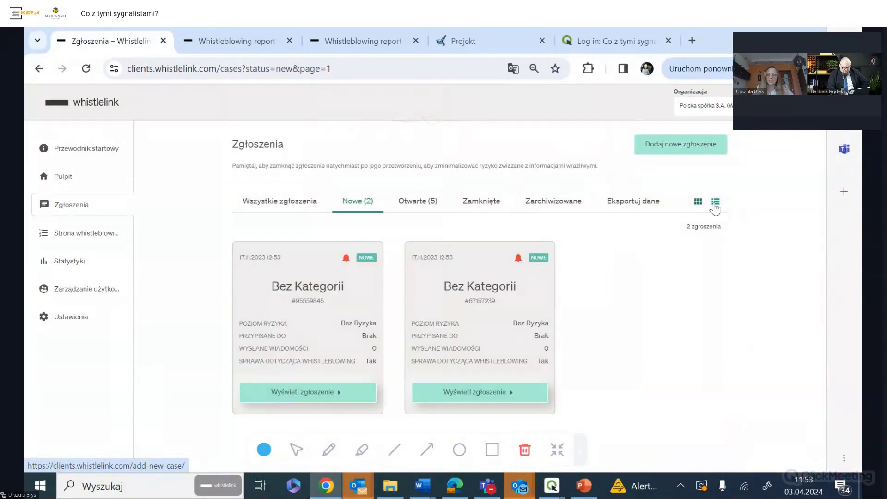
{"action": "left_click", "coordinate": [715, 202]}
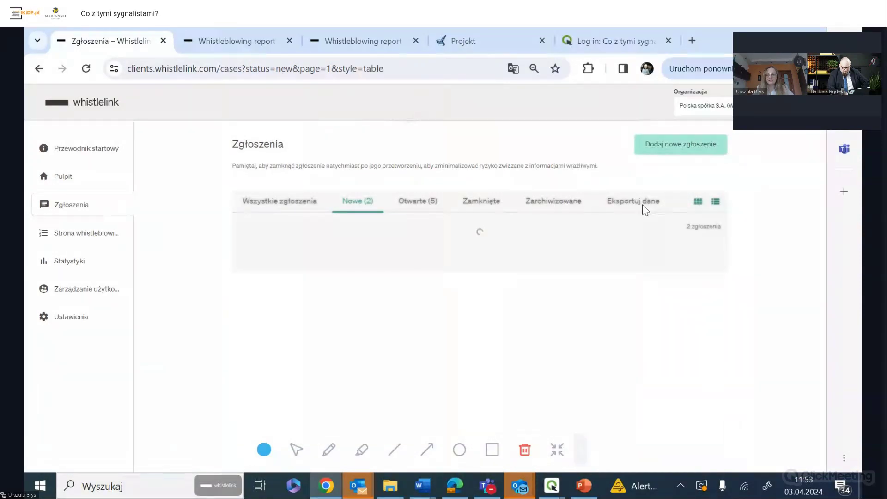
{"action": "left_click", "coordinate": [286, 205]}
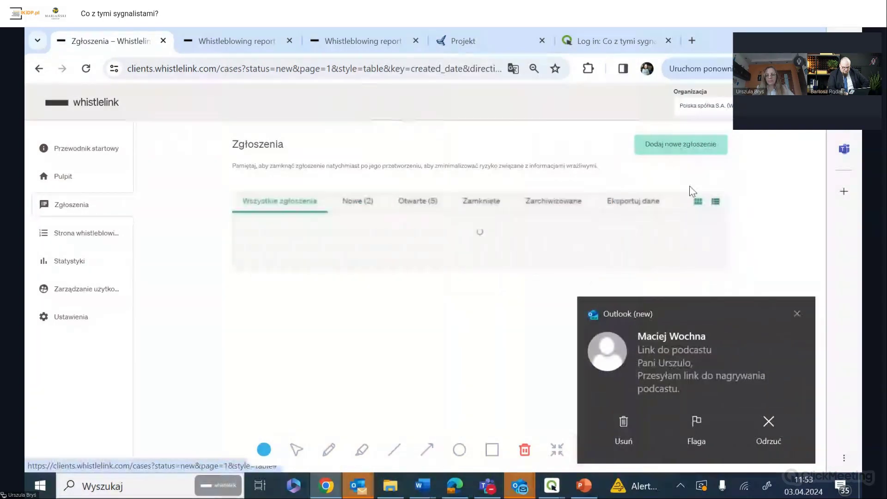
{"action": "left_click", "coordinate": [797, 313]}
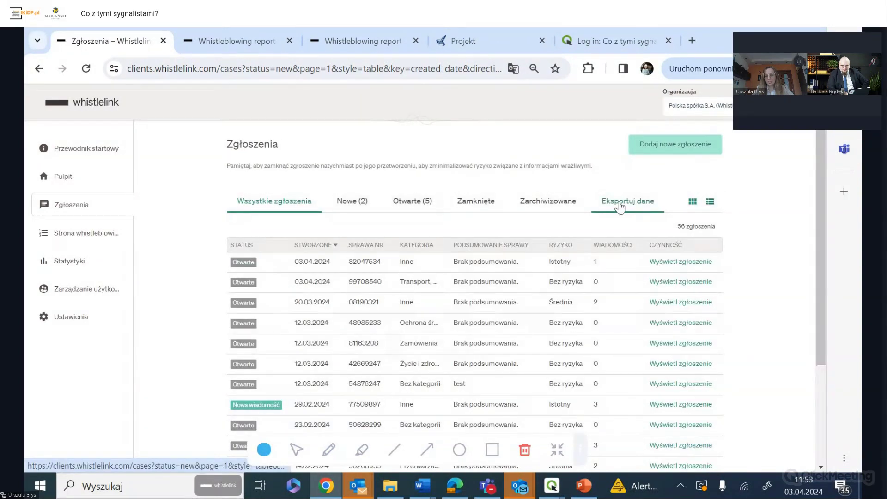
- Open the form for manually adding a new report and examine the "Raport otrzymany przez" options without choosing one
{"action": "left_click", "coordinate": [680, 141]}
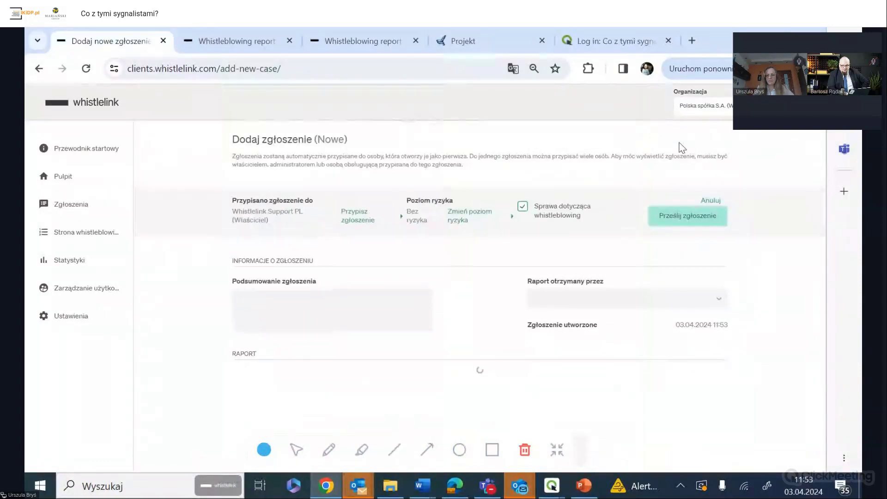
{"action": "left_click", "coordinate": [716, 302]}
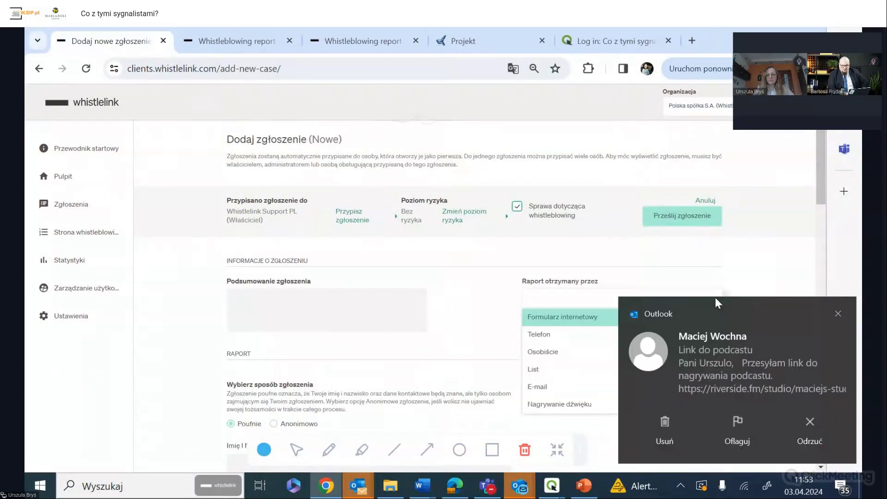
{"action": "left_click", "coordinate": [791, 310]}
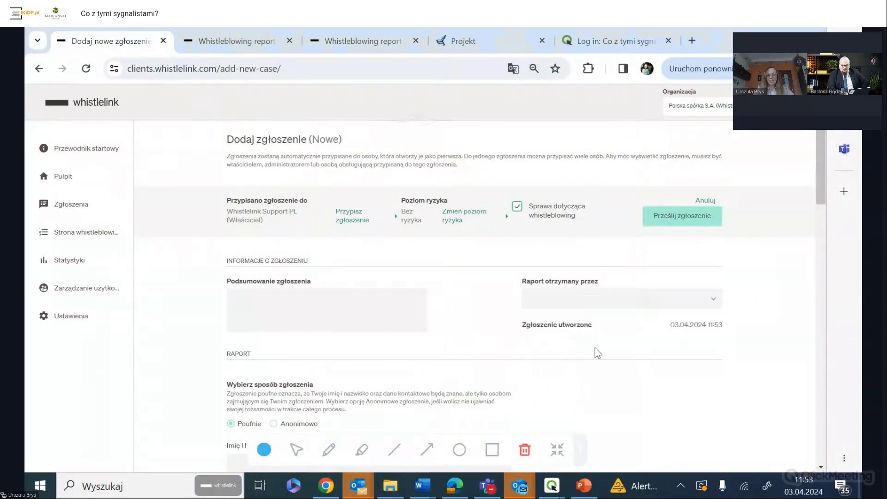
{"action": "left_click", "coordinate": [620, 299]}
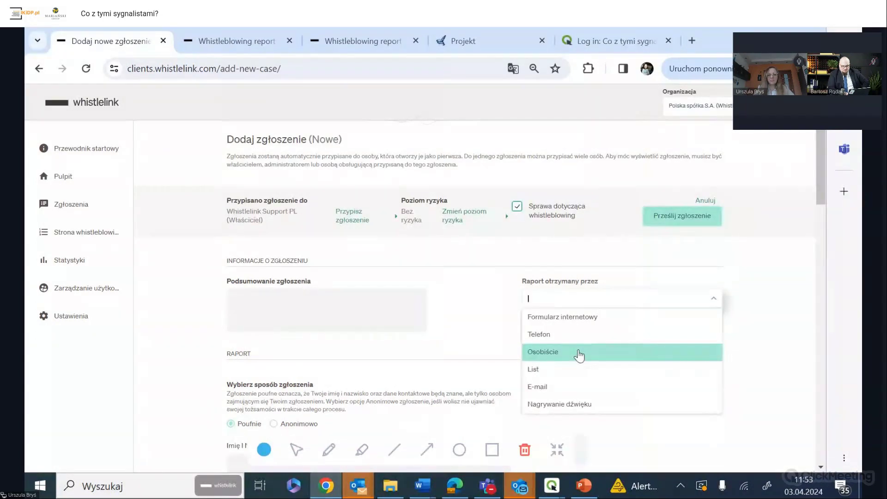
{"action": "left_click", "coordinate": [478, 280]}
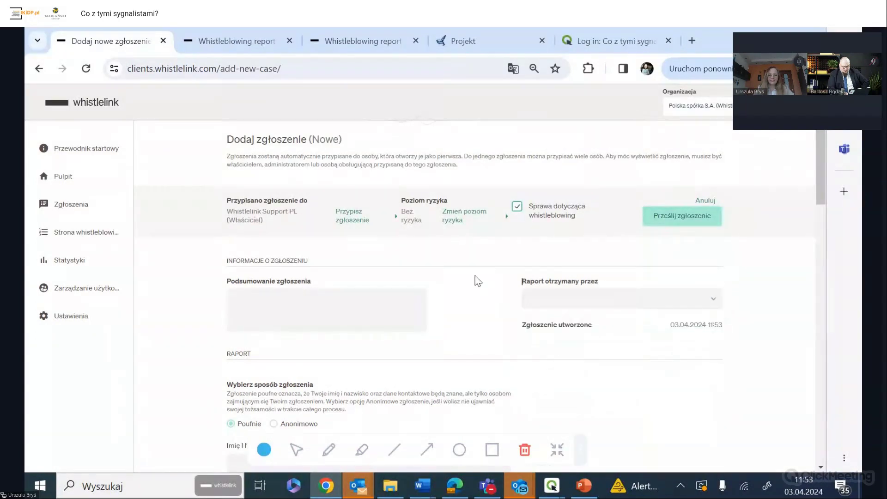
- Open user management, examine the access roles offered in the new user form, and close the form without adding anyone
{"action": "left_click", "coordinate": [108, 239]}
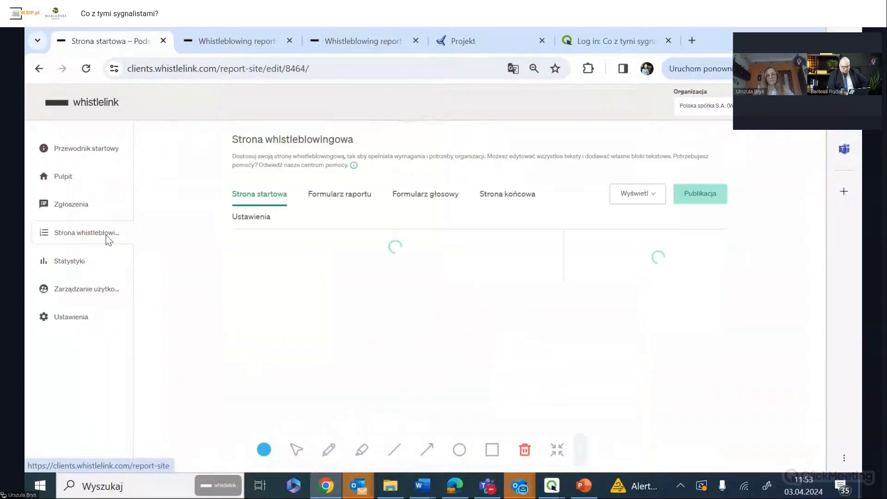
{"action": "left_click", "coordinate": [95, 292]}
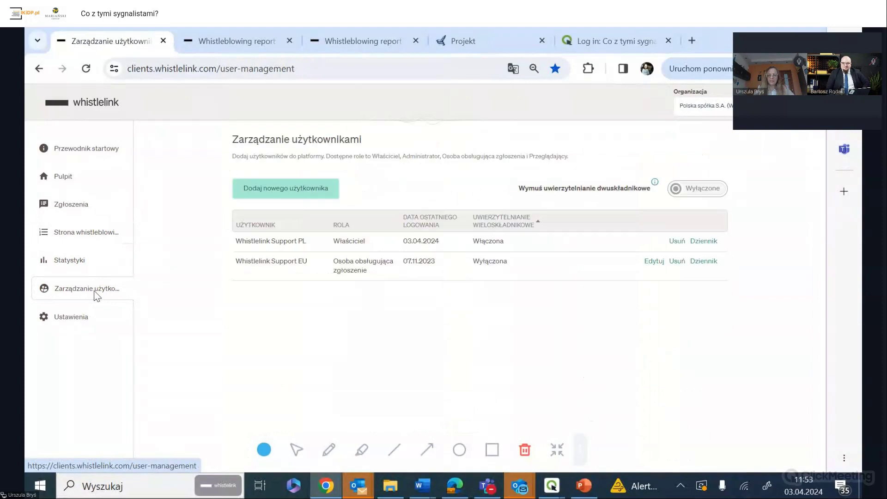
{"action": "left_click", "coordinate": [285, 188]}
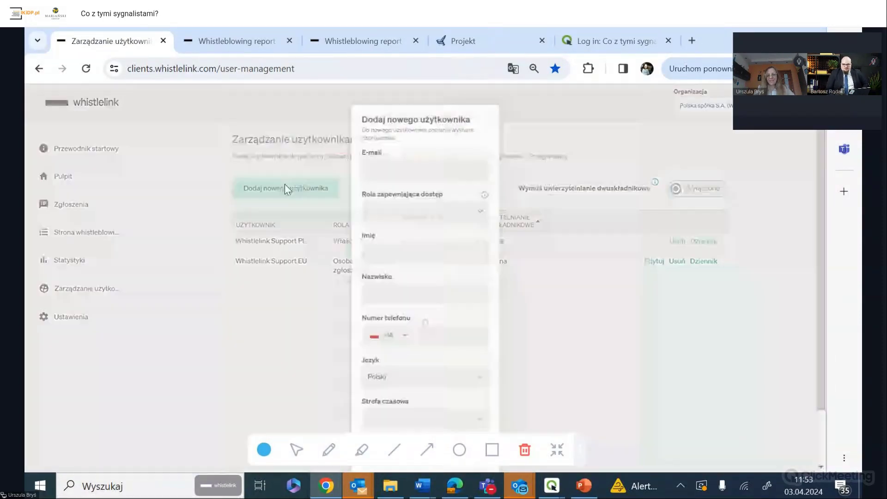
{"action": "left_click", "coordinate": [435, 206]}
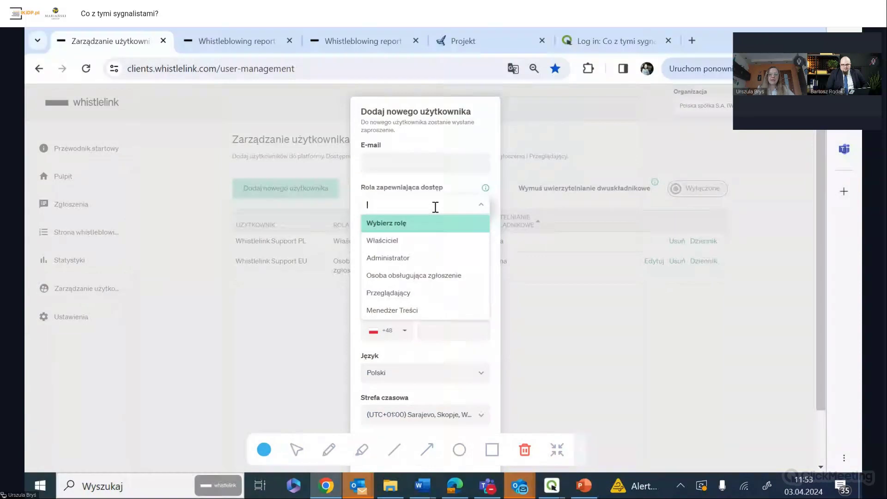
{"action": "key", "text": "Escape"}
{"action": "key", "text": "Escape"}
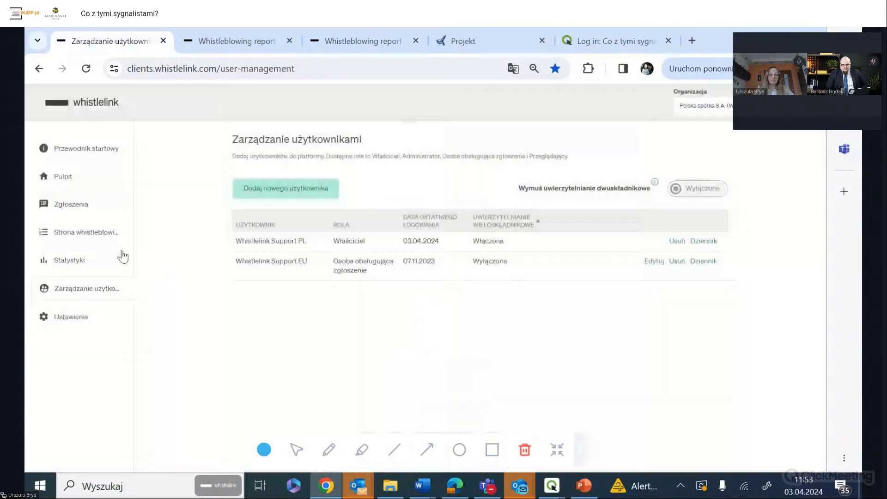
- Examine the whistleblowing page's start page, its report form, and its language settings
{"action": "left_click", "coordinate": [93, 236]}
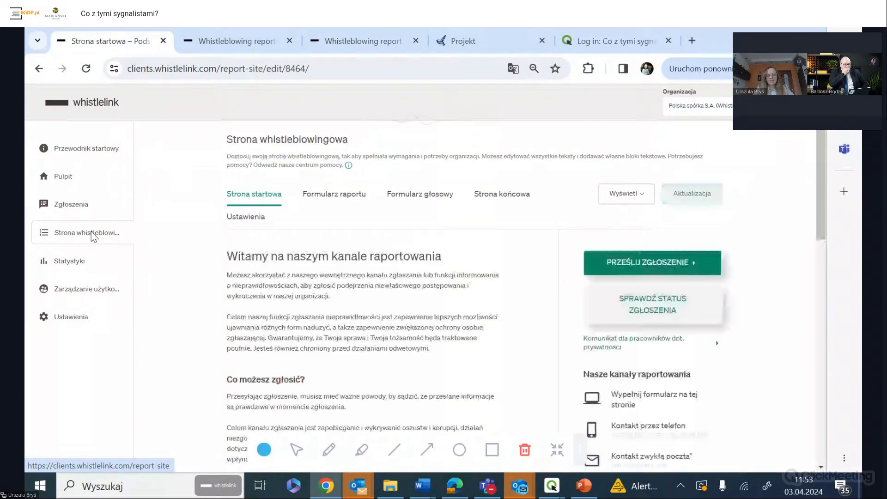
{"action": "mouse_move", "coordinate": [456, 303]}
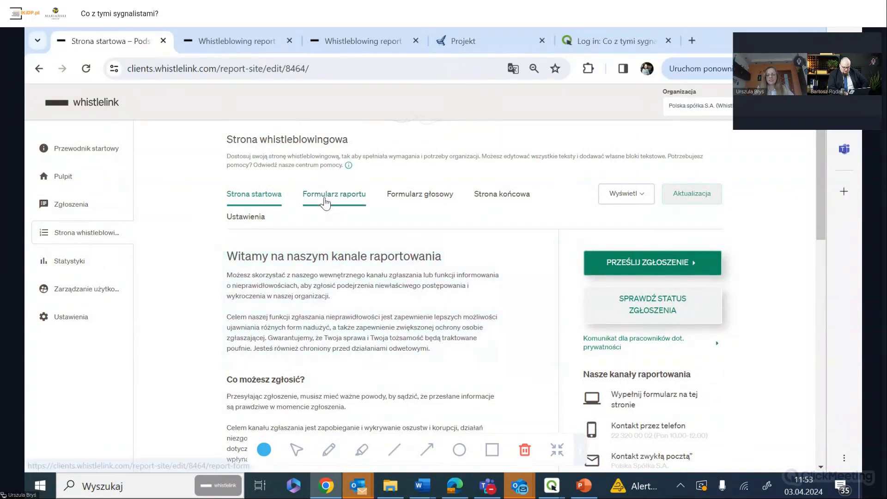
{"action": "left_click", "coordinate": [326, 196]}
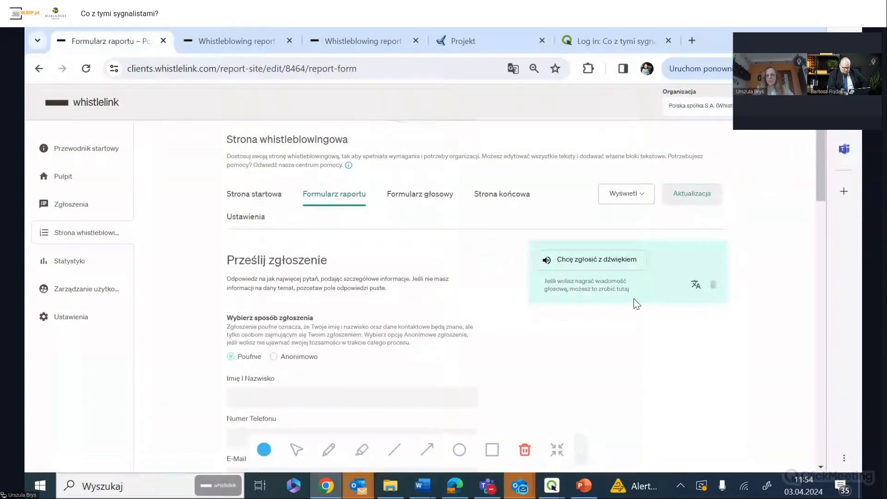
{"action": "scroll", "coordinate": [827, 197], "scroll_direction": "down", "scroll_amount": 2}
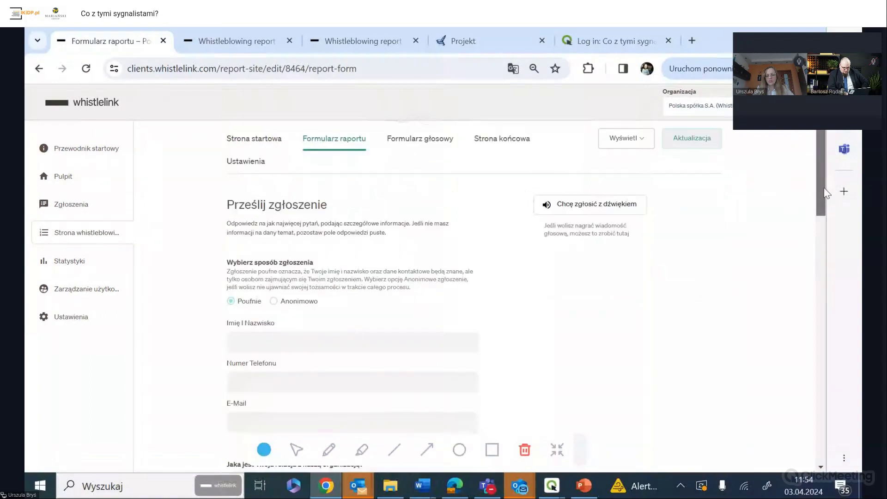
{"action": "scroll", "coordinate": [827, 198], "scroll_direction": "up", "scroll_amount": 2}
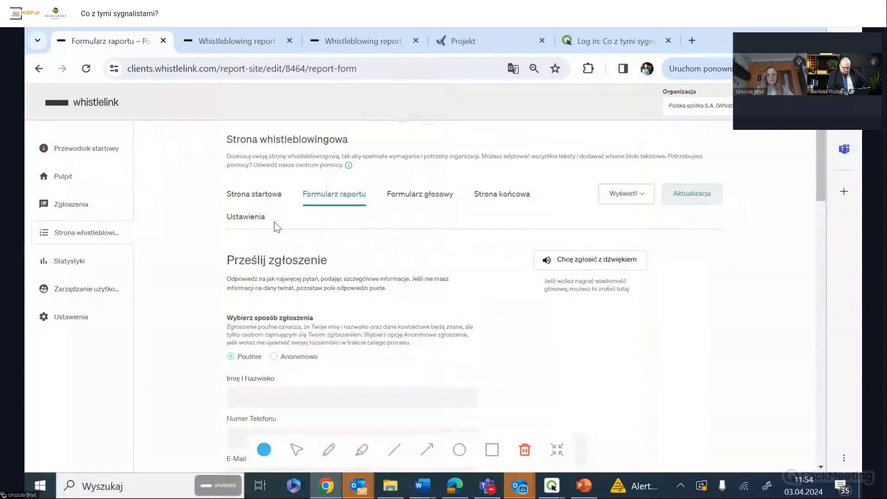
{"action": "left_click", "coordinate": [260, 220]}
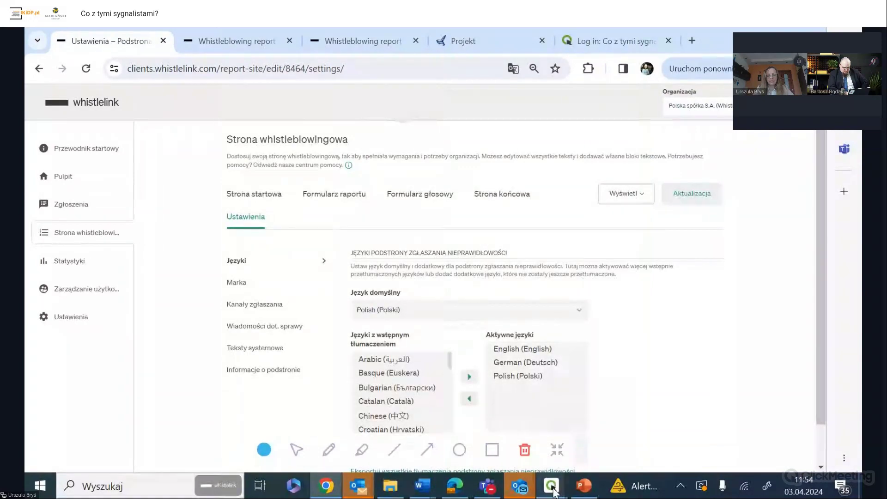
- Switch to the ClickMeeting desktop app and stop sharing the screen
{"action": "mouse_move", "coordinate": [553, 492]}
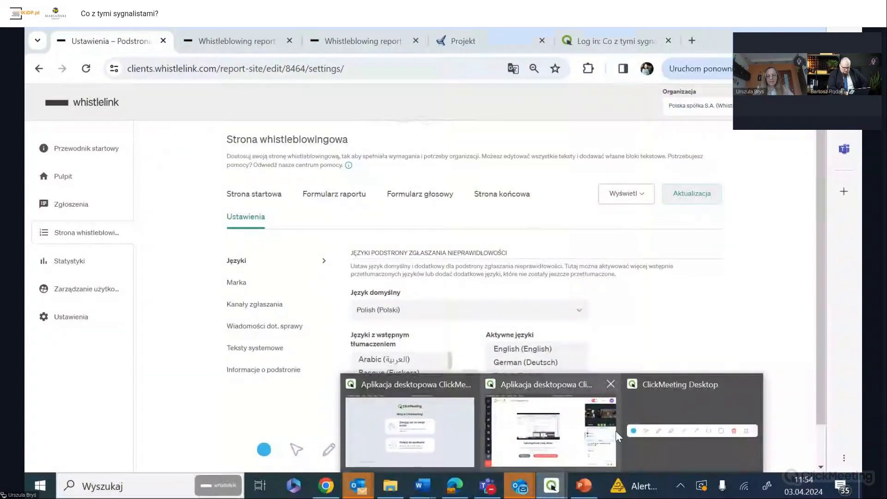
{"action": "left_click", "coordinate": [639, 440]}
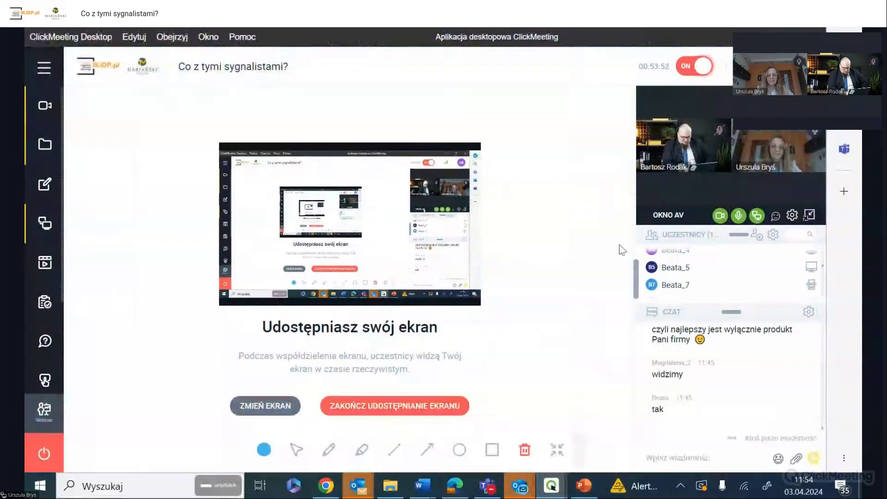
{"action": "left_click", "coordinate": [380, 409]}
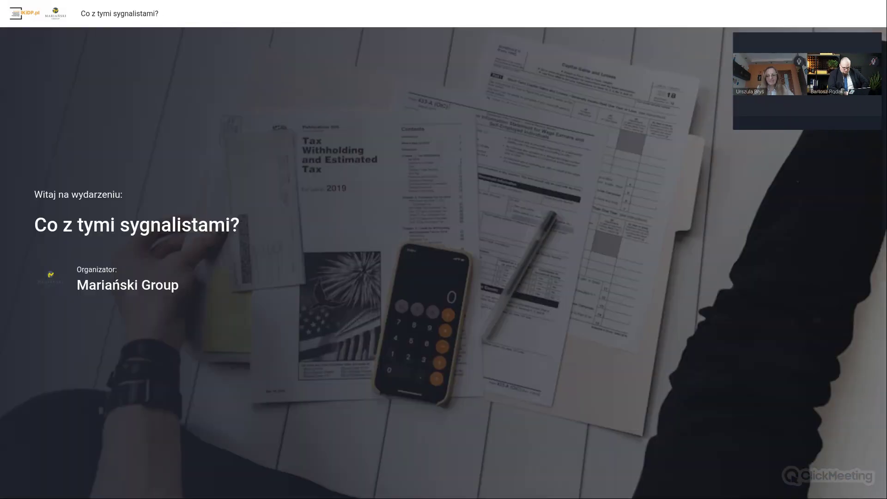